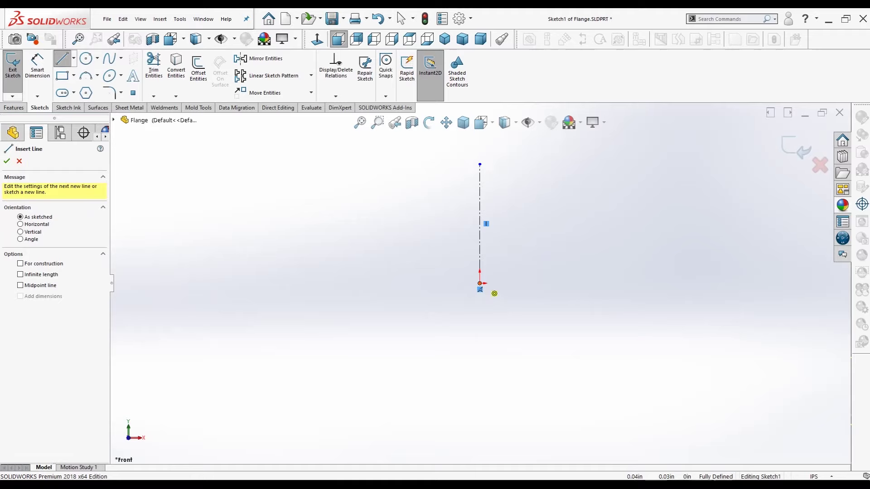
Sketch a closed inverted-L profile about 2.3 in wide and 2.2 in tall beside the vertical centerline, with its base level with the origin.
left_click(517, 283)
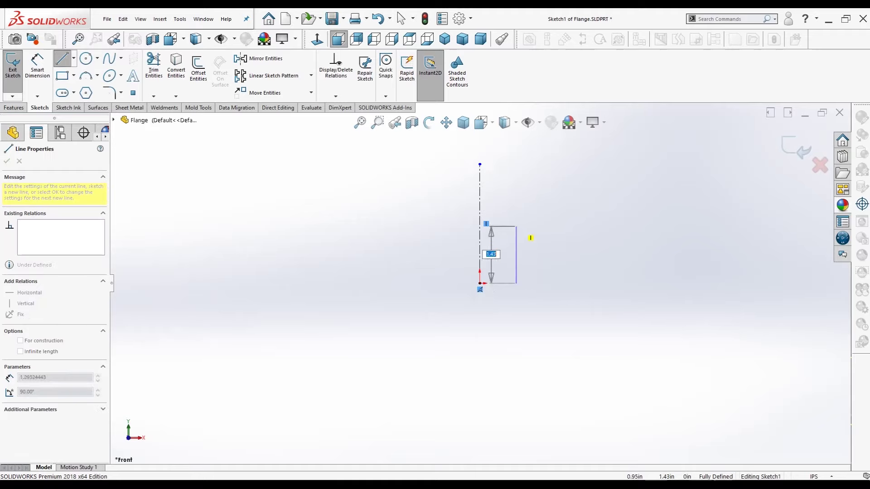
left_click(517, 196)
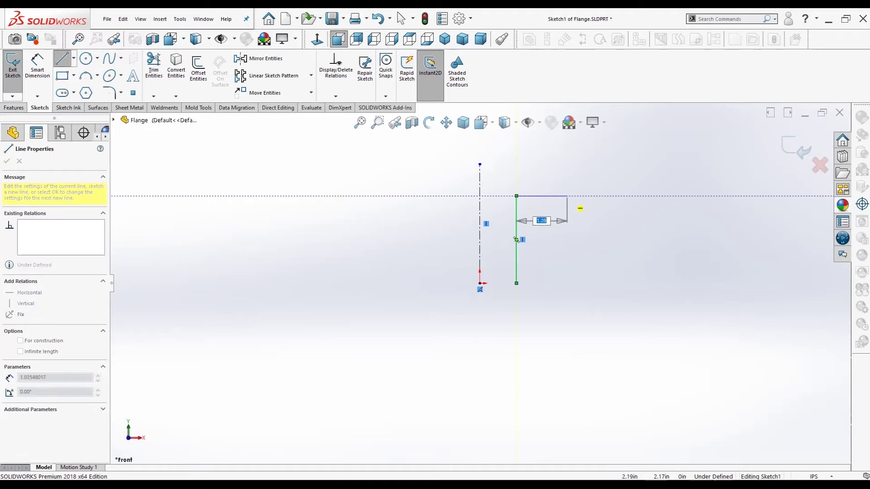
left_click(607, 196)
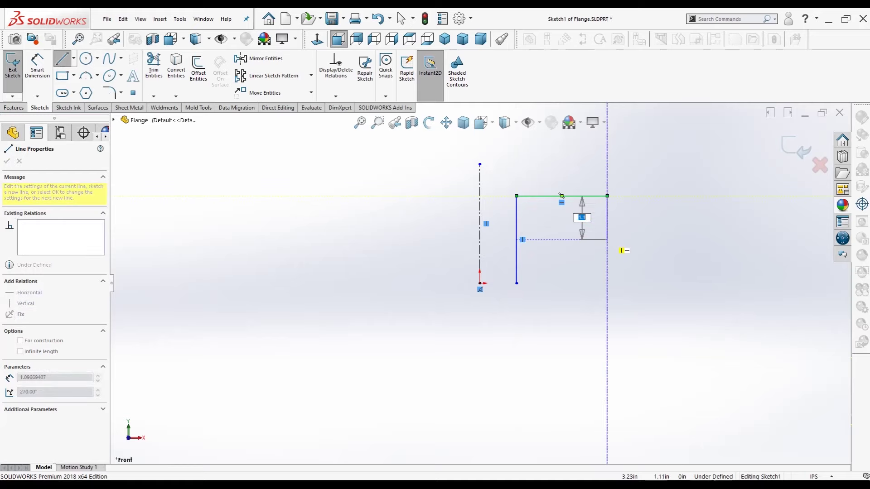
left_click(607, 239)
left_click(552, 239)
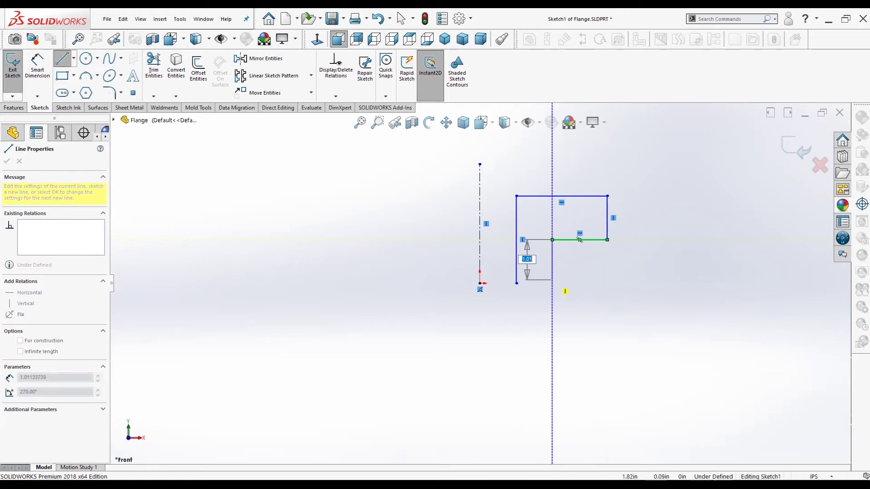
left_click(552, 283)
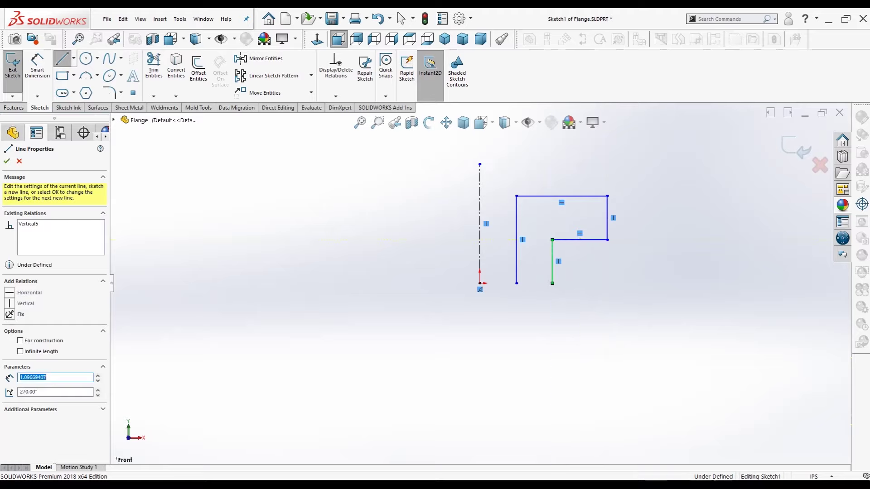
left_click(517, 283)
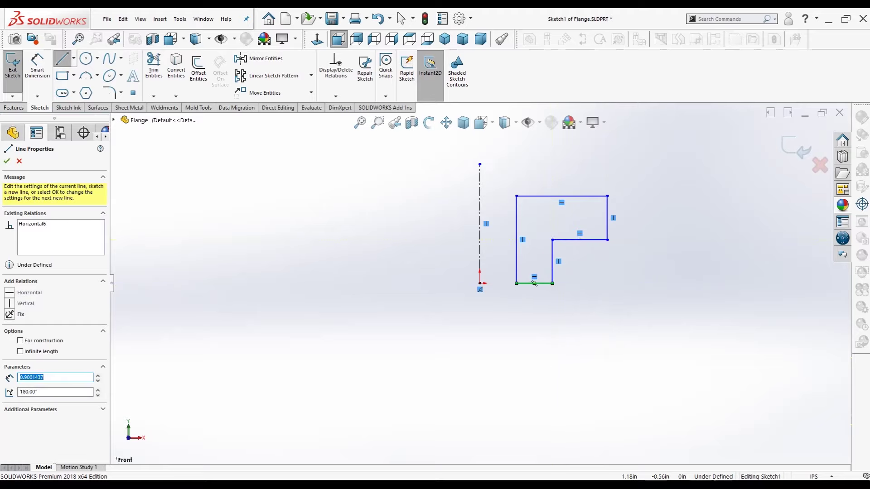
key("Escape")
Add a horizontal relation between the profile's lower inner corner and the origin.
left_click(517, 284)
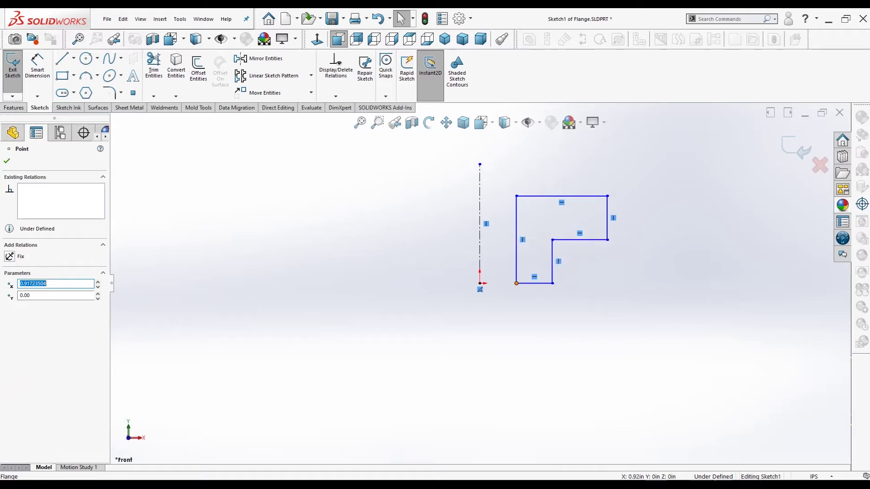
left_click(480, 284, "ctrl")
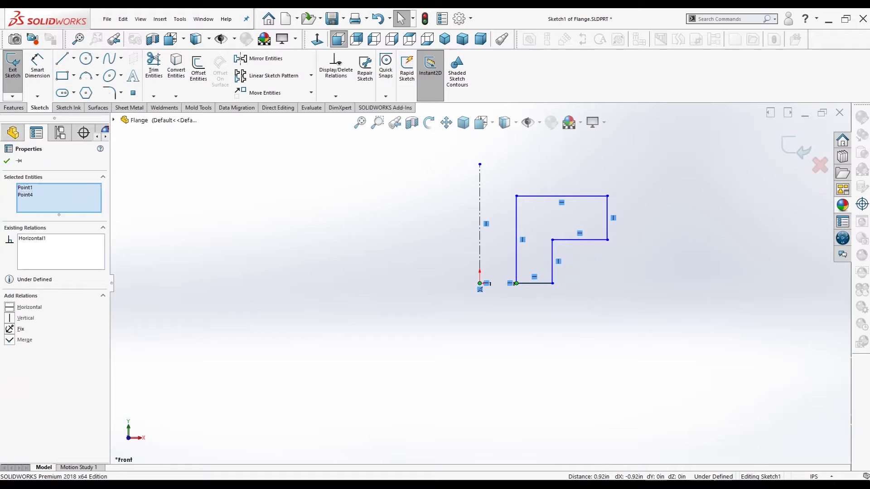
key("Escape")
Dimension the profile's outermost vertical edge 4 in from the centerline.
left_click(37, 68)
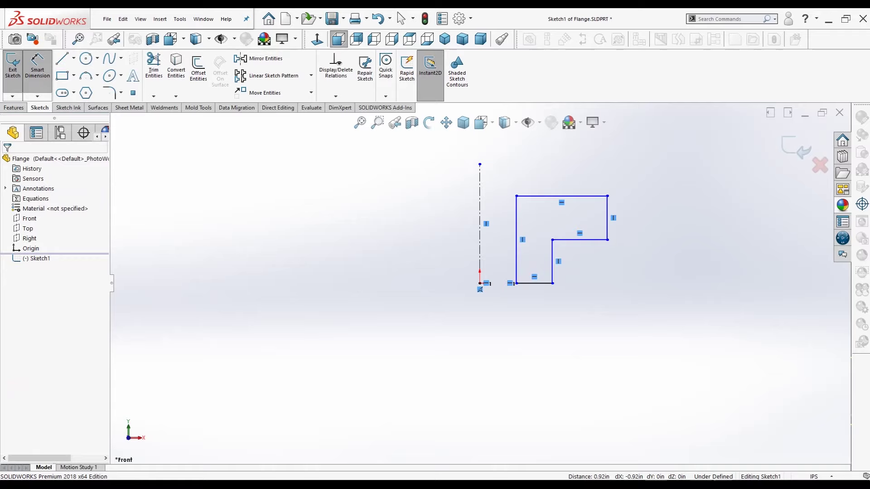
left_click(608, 222)
left_click(480, 224)
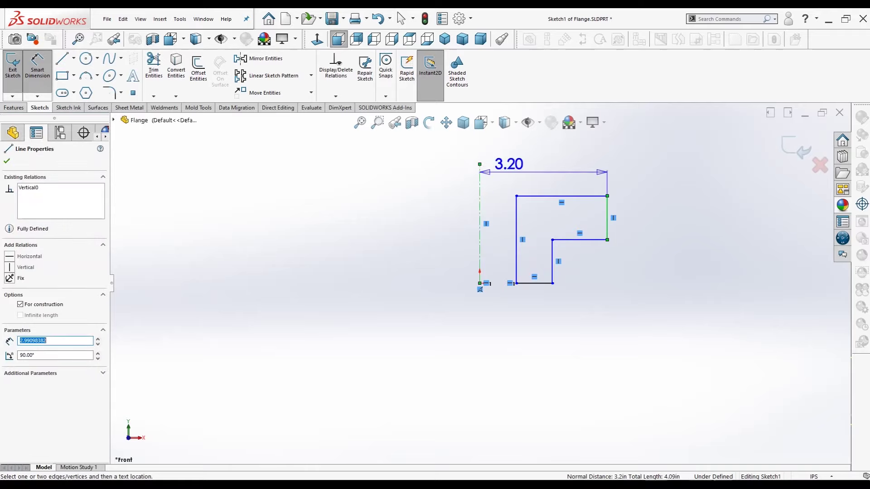
left_click(539, 144)
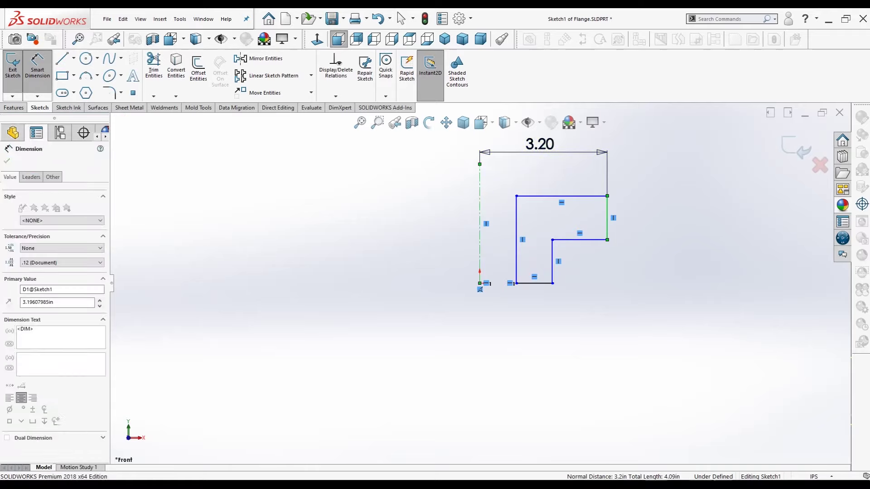
key("BackSpace")
type("4")
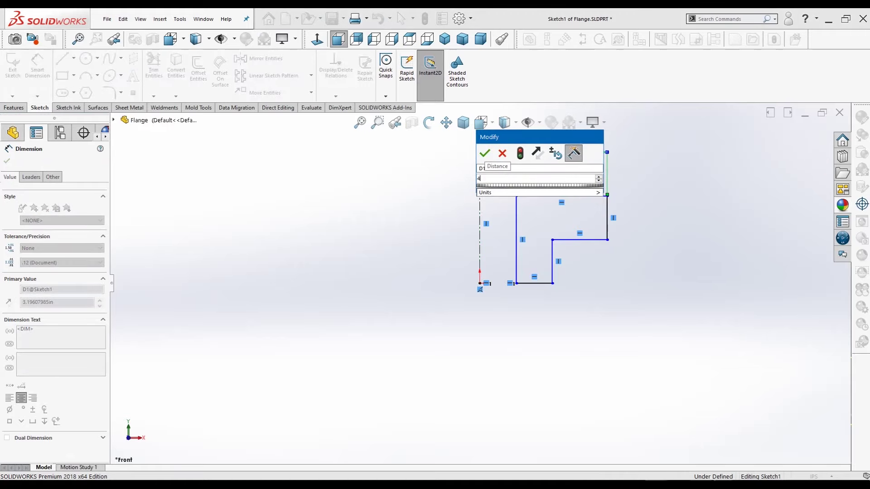
key("Return")
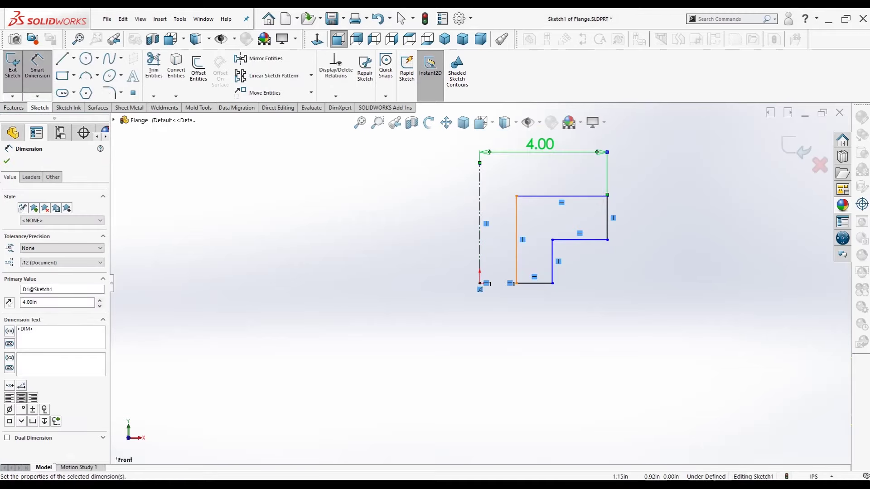
Dimension the profile's inner vertical edge 1.5 in from the centerline.
left_click(516, 239)
left_click(479, 240)
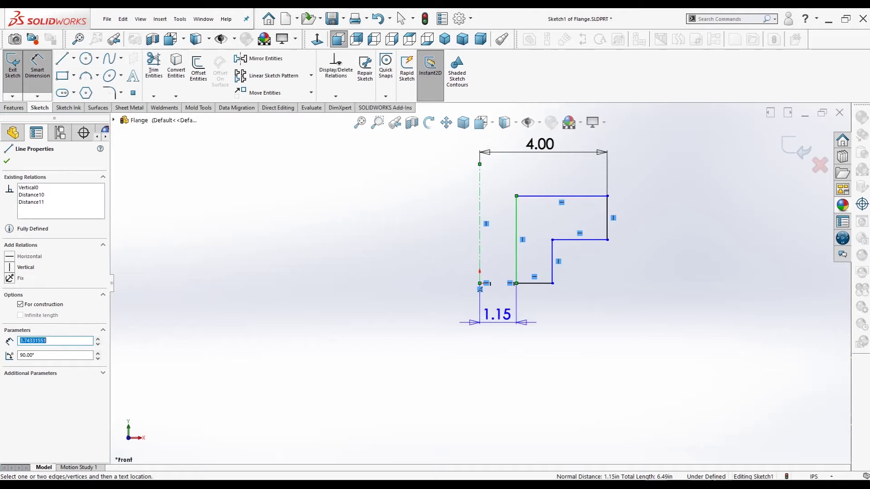
left_click(498, 314)
type("1.5")
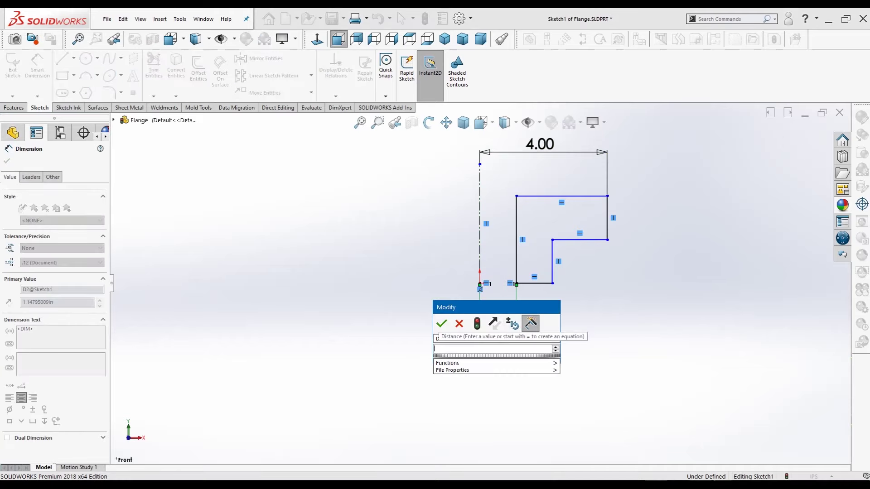
key("Return")
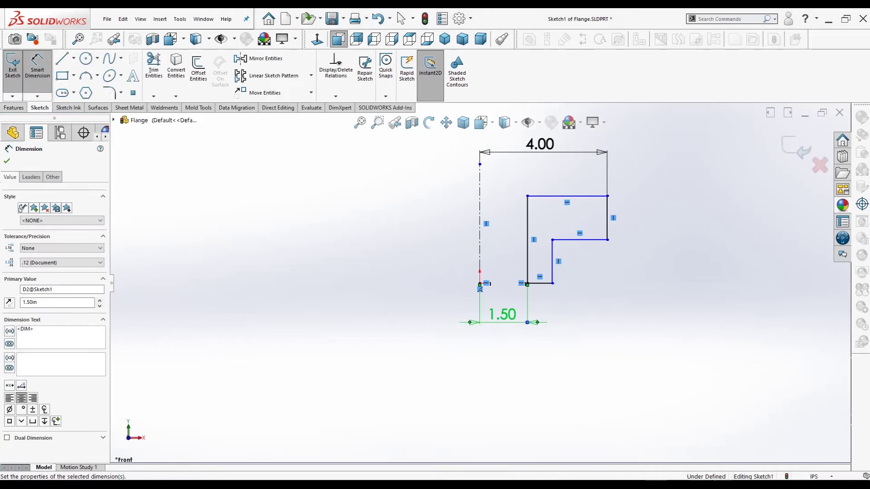
Dimension the short vertical edge of the profile's step 2 in from the centerline.
left_click(552, 267)
left_click(480, 252)
left_click(513, 345)
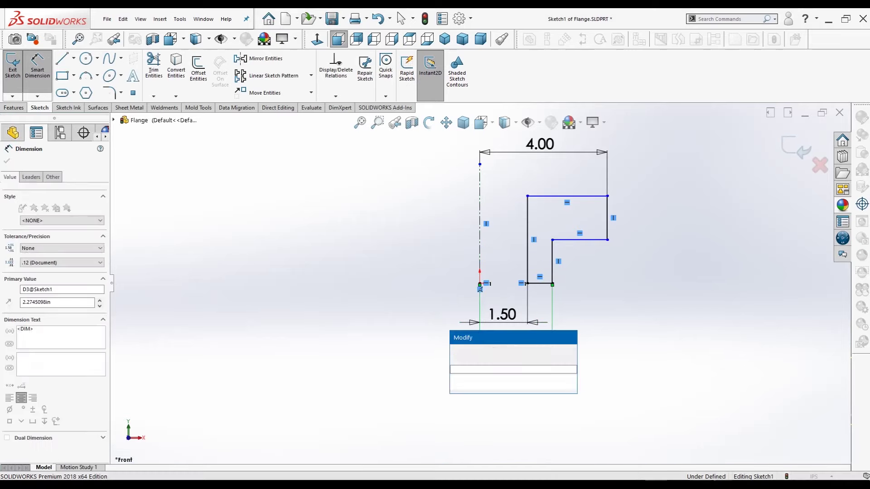
type("2")
key("Return")
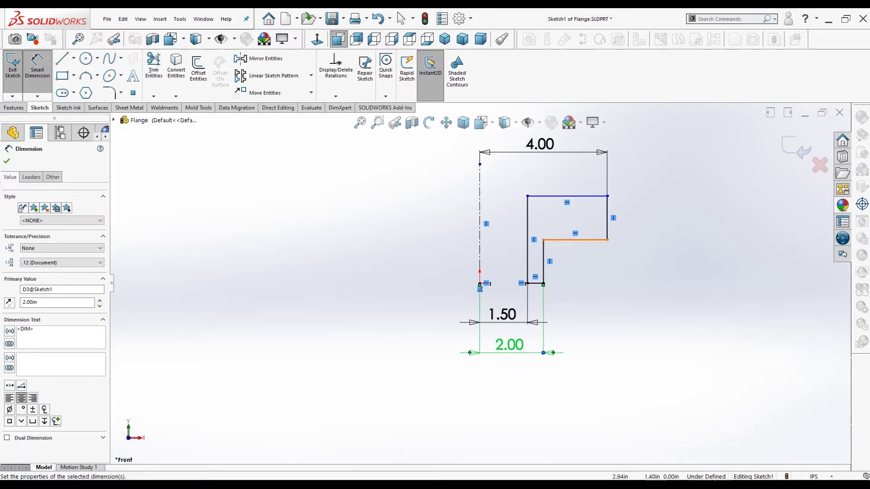
Dimension the step's horizontal edge 1 in above the profile's lower corner.
left_click(576, 240)
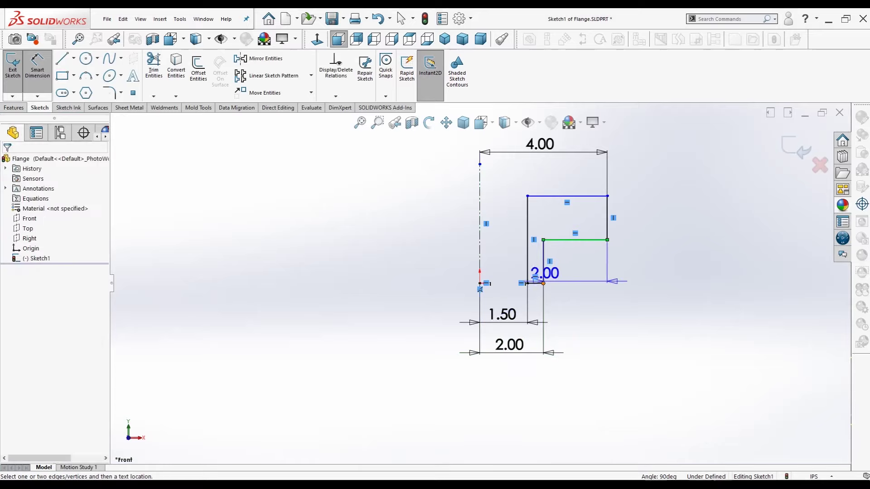
left_click(543, 283)
left_click(628, 263)
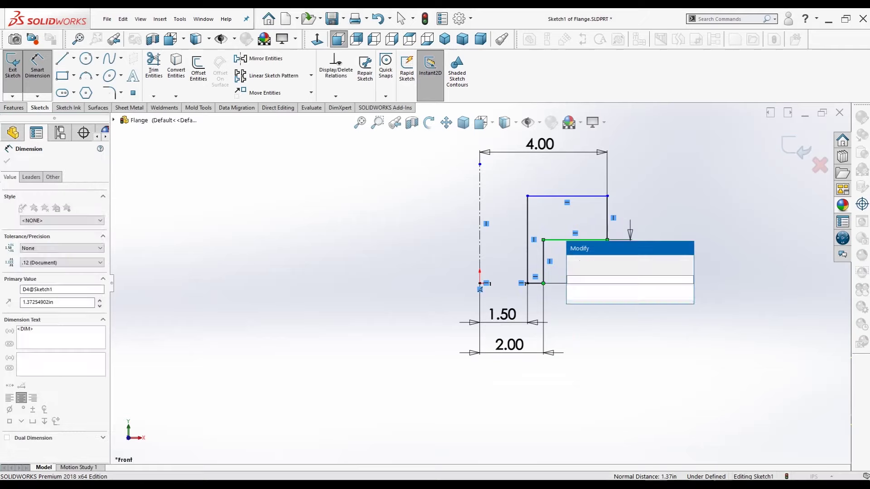
type("1")
key("Return")
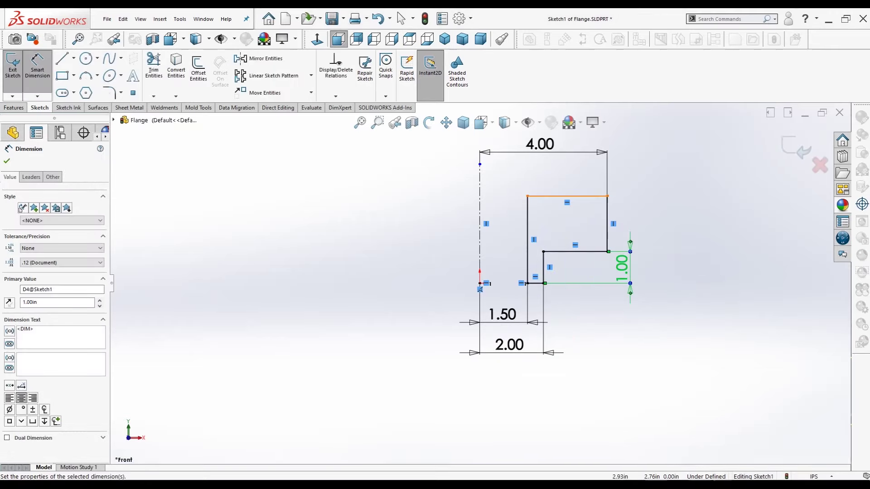
Set the profile's overall height to 2.5 in between its upper and lower horizontal edges.
left_click(574, 196)
left_click(536, 283)
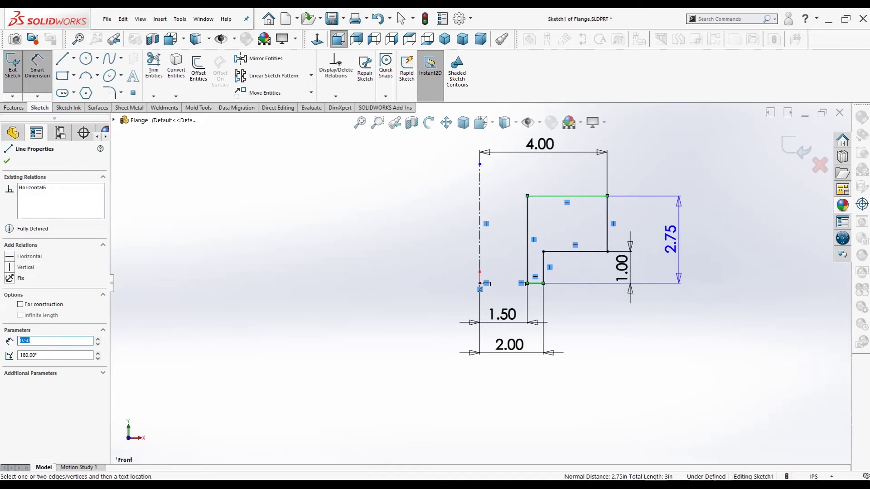
left_click(671, 238)
key("BackSpace")
type("2.5")
key("Return")
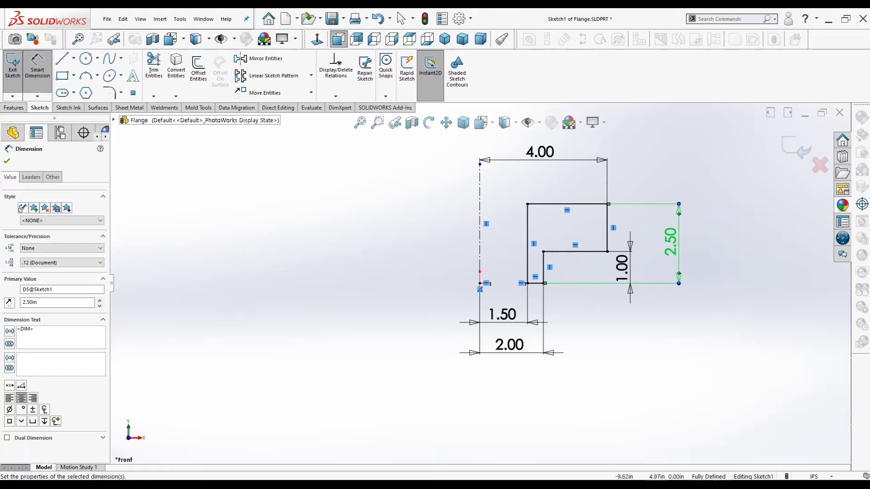
key("Escape")
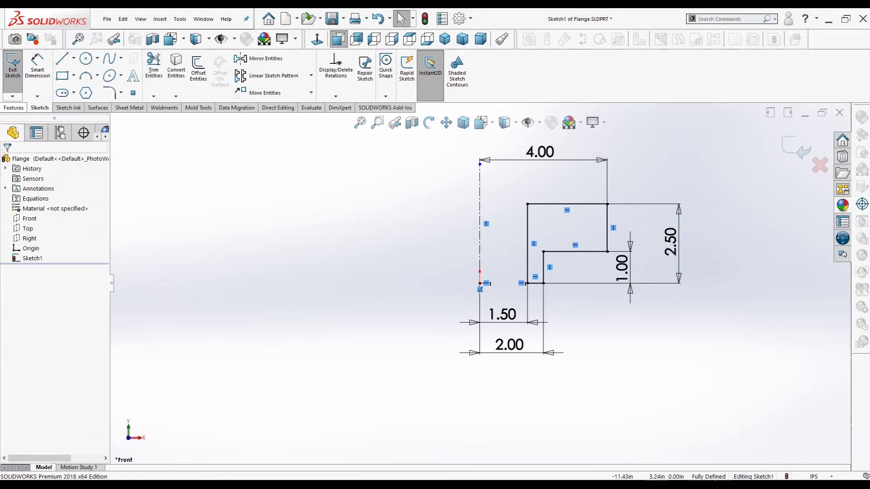
Revolve the profile 360 degrees about the vertical centerline to form the flange body.
left_click(14, 108)
left_click(43, 69)
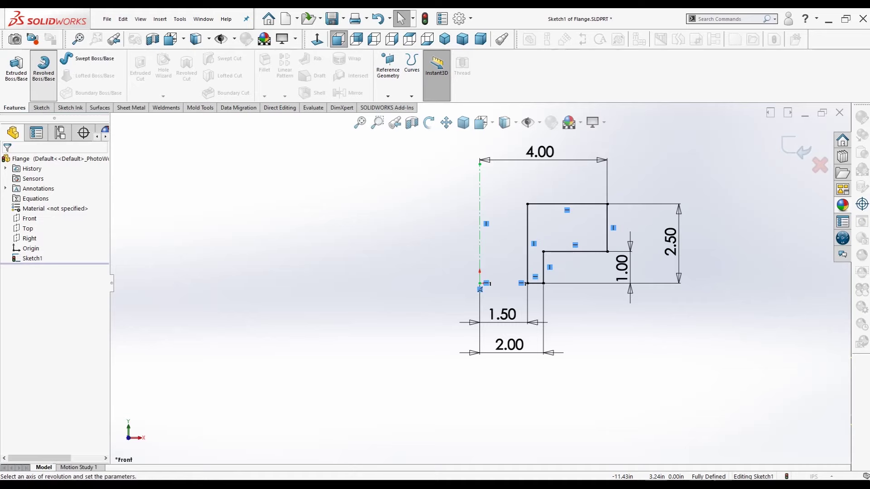
left_click(43, 68)
scroll(252, 235, "up", 4)
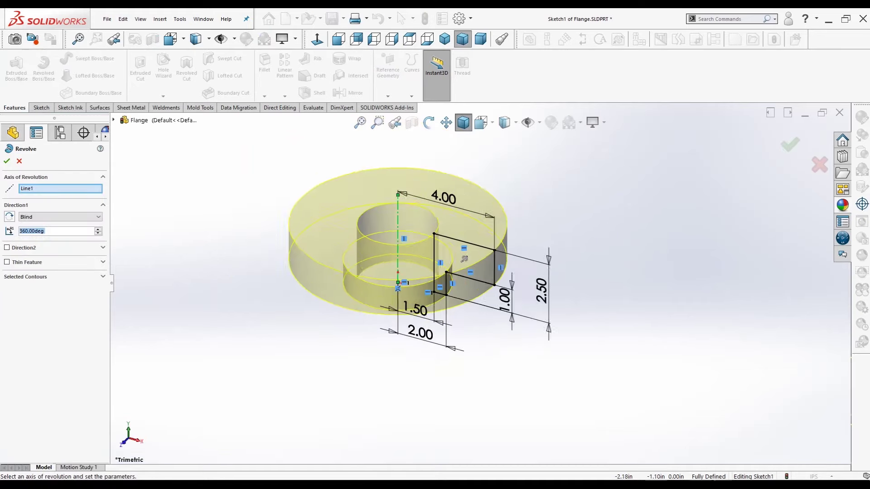
scroll(208, 225, "down", 3)
scroll(195, 221, "up", 2)
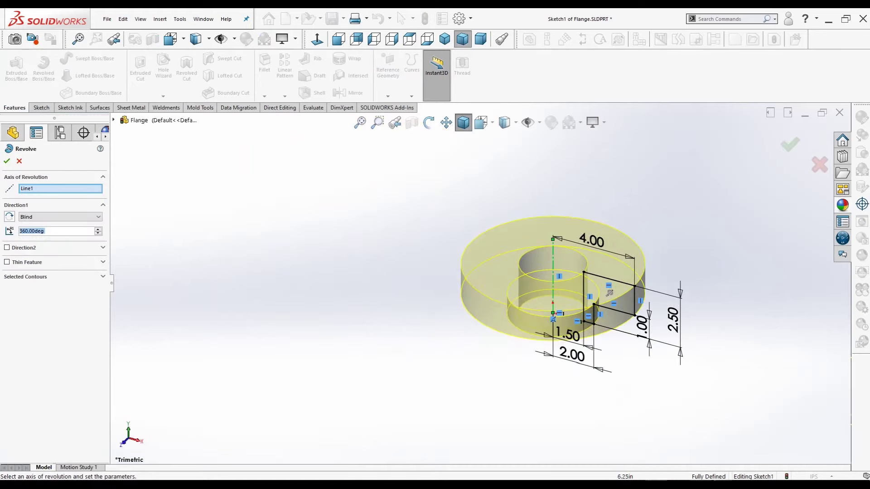
scroll(721, 246, "down", 2)
left_click(6, 161)
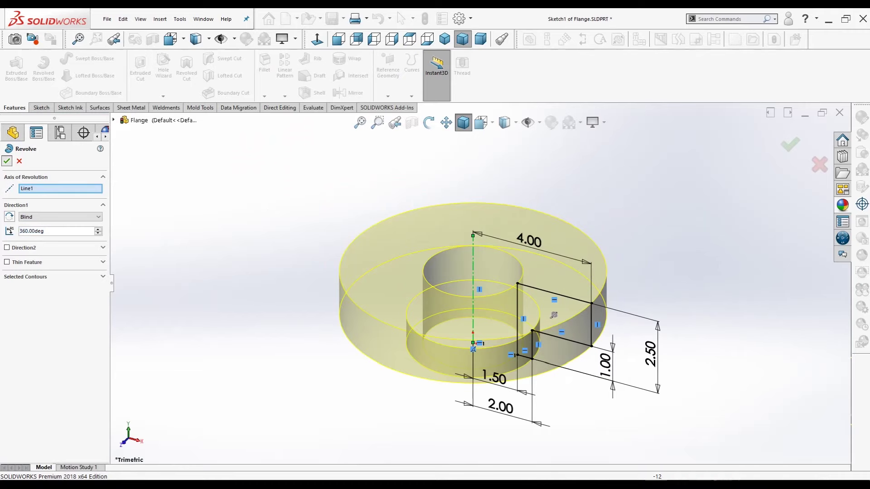
Apply the brushed steel appearance to the revolved flange.
middle_click_drag(489, 344, 463, 171)
left_click(843, 205)
left_click(770, 351)
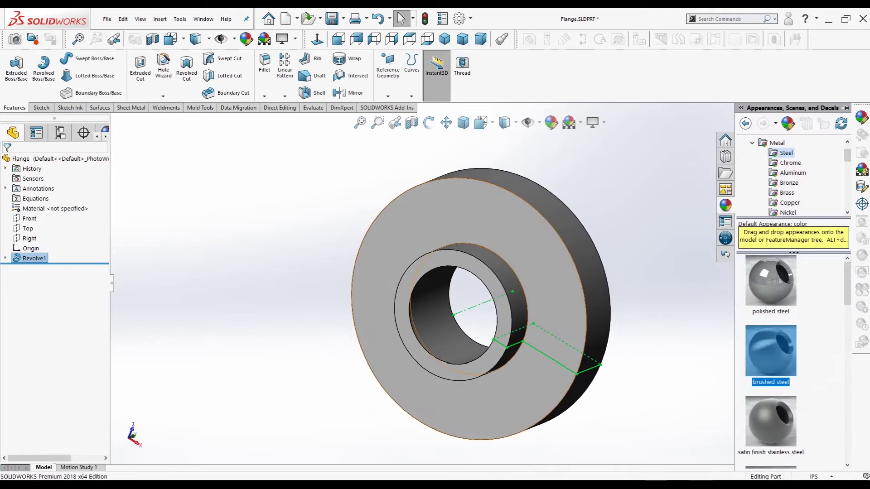
left_click(471, 231)
left_click(643, 245)
mouse_move(544, 254)
middle_mouse_down()
mouse_move(494, 253)
mouse_move(535, 249)
mouse_move(546, 257)
middle_mouse_up()
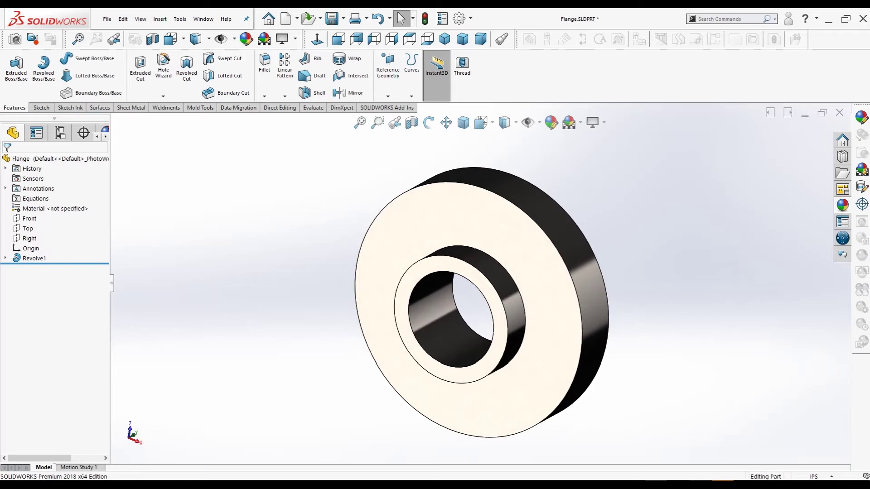
Start a sketch on the flange face surrounding the hub and draw an origin-centered construction circle about 3.07 in in radius.
left_click(553, 289)
left_click(650, 230)
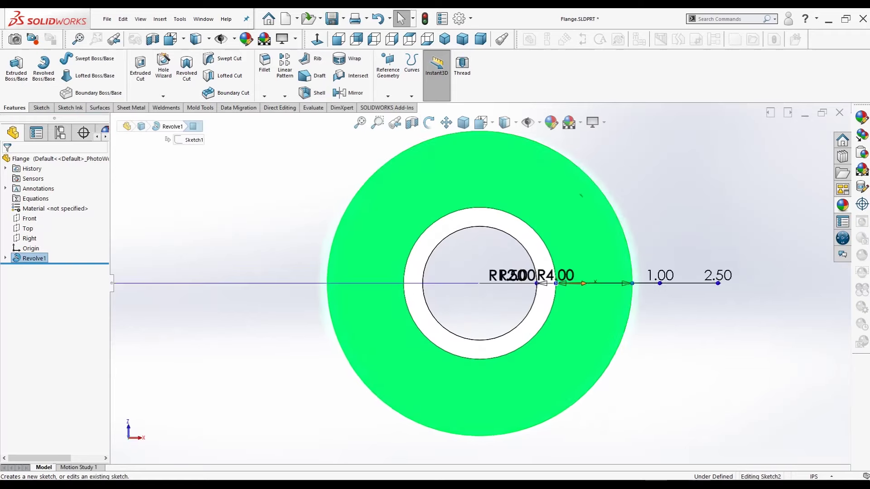
left_click(97, 58)
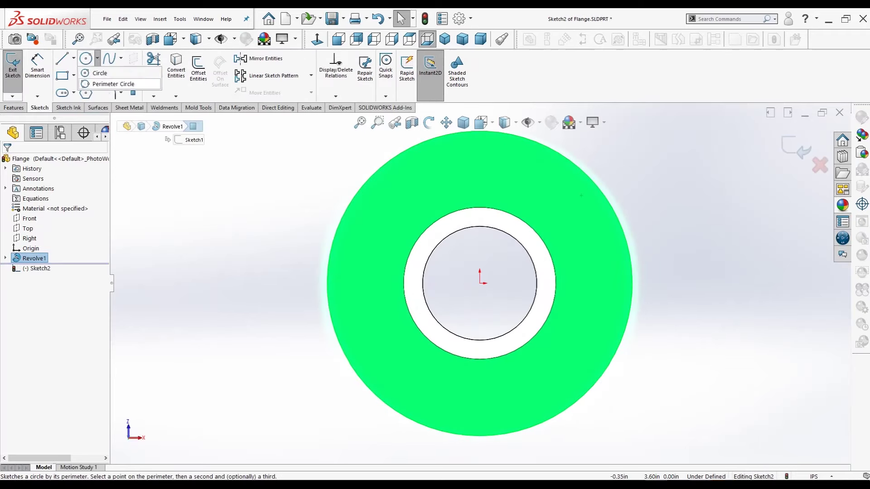
left_click(100, 73)
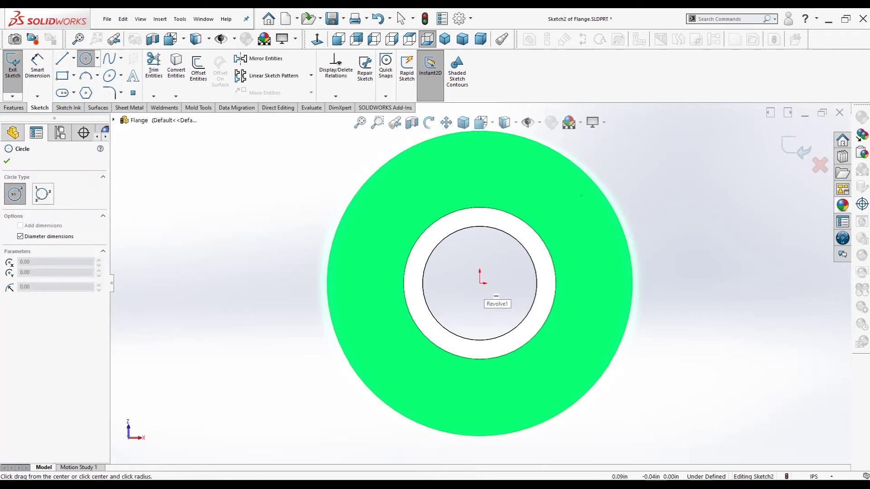
left_click(481, 283)
left_click(593, 315)
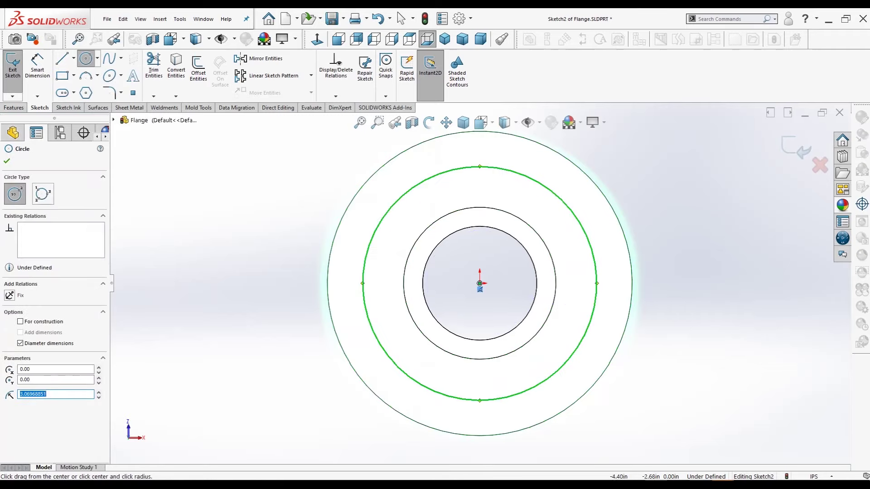
left_click(20, 321)
key("Escape")
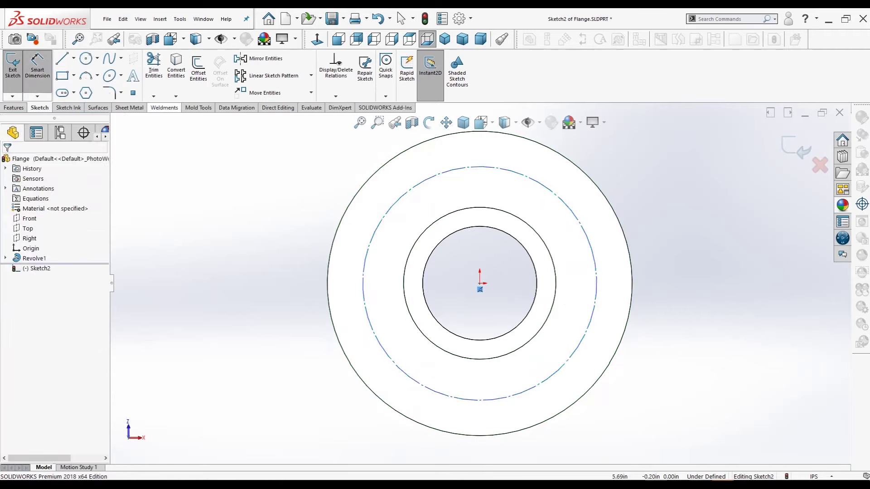
Set the construction circle's diameter to 6 in.
left_click(596, 293)
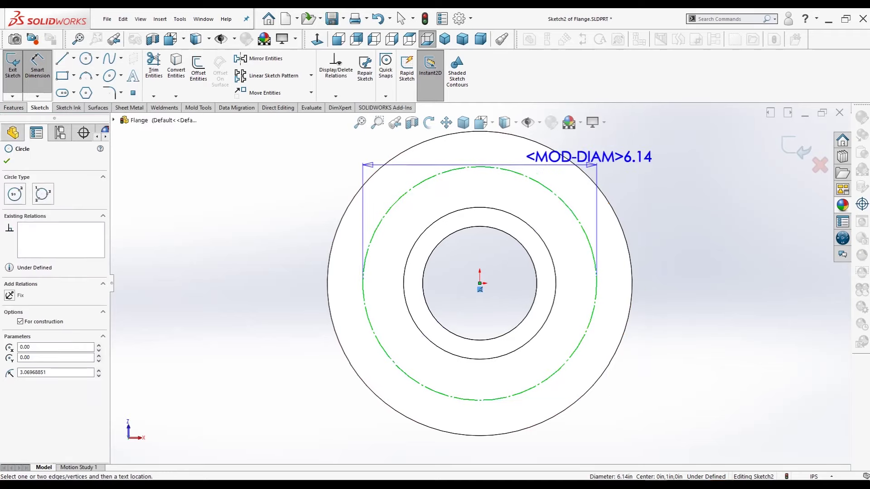
left_click(621, 132)
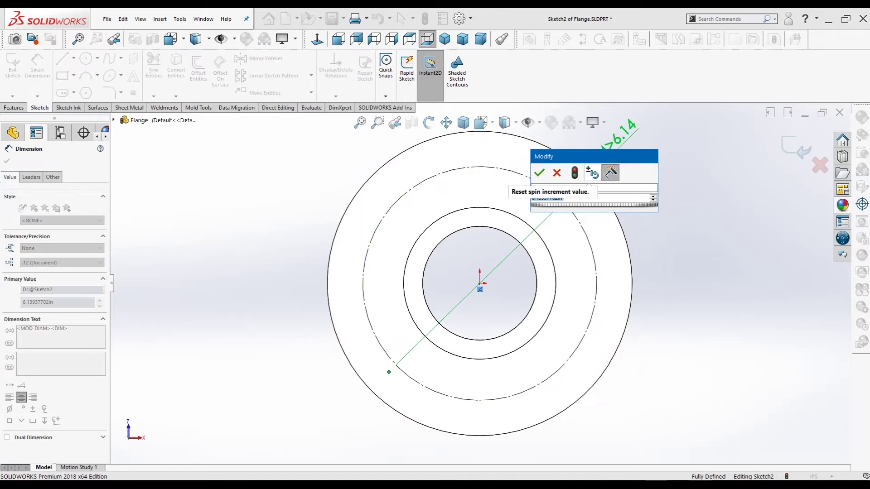
type("6")
key("Return")
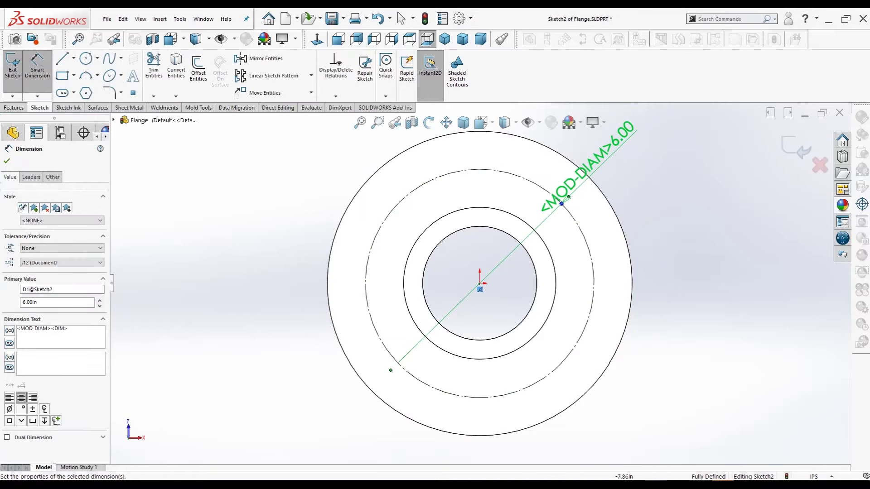
key("Escape")
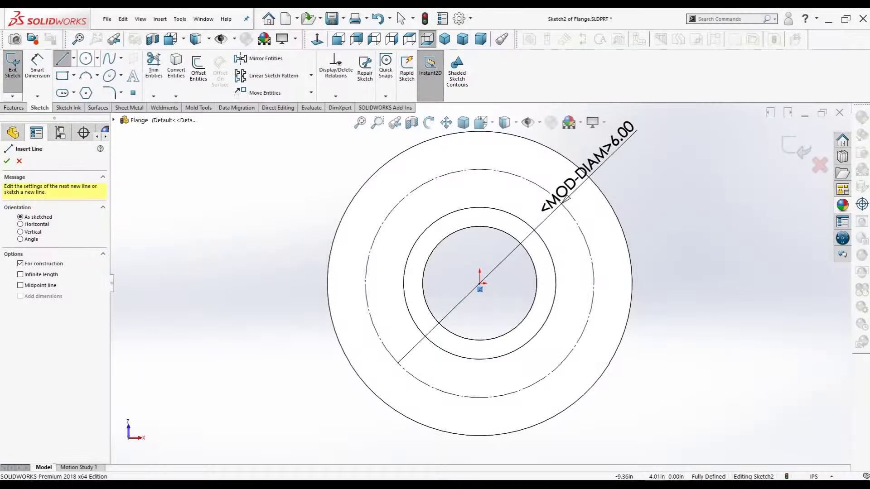
Draw a vertical construction line from the origin upward to just beyond the flange's outer edge.
left_click(62, 58)
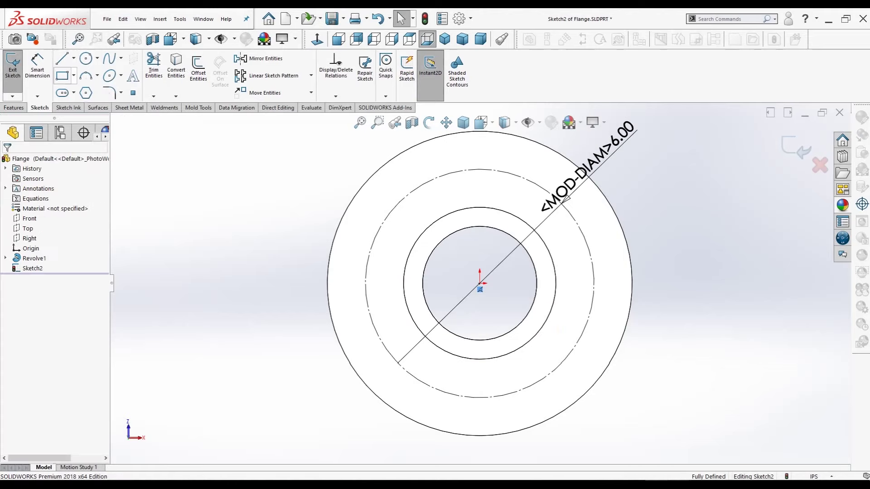
left_click(62, 58)
left_click(480, 284)
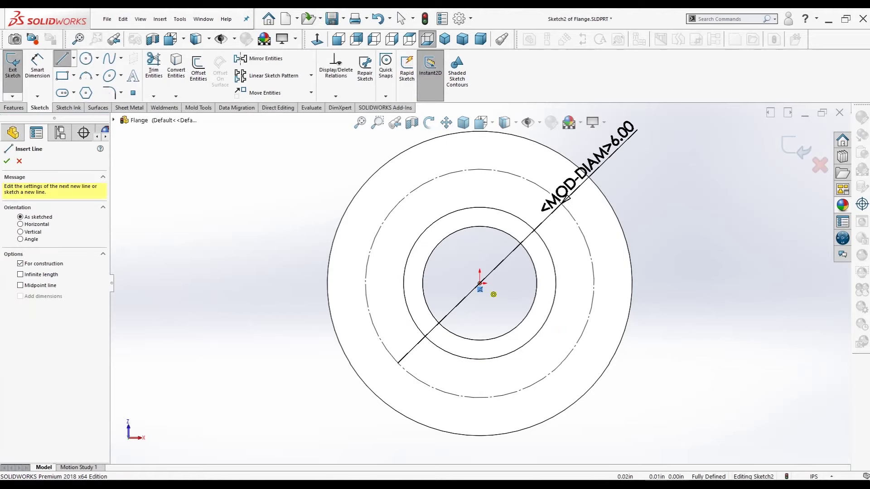
scroll(494, 295, "up", 3)
left_click(480, 181)
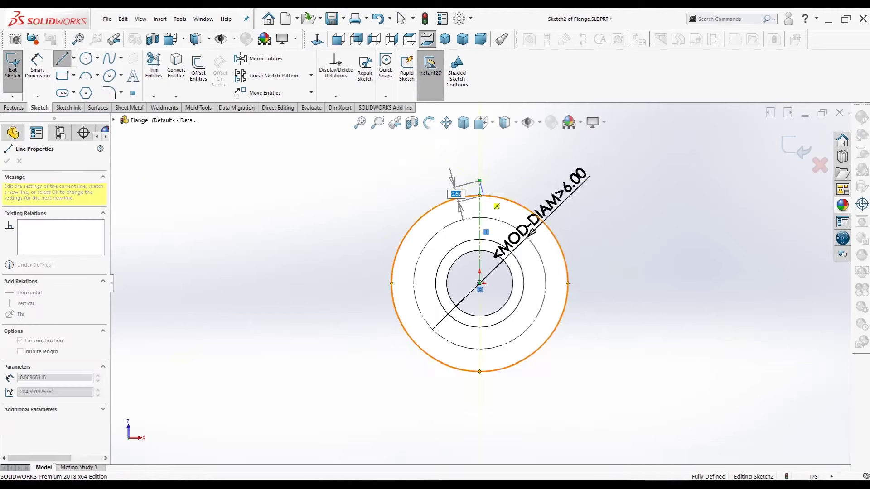
key("Escape")
scroll(505, 227, "down", 3)
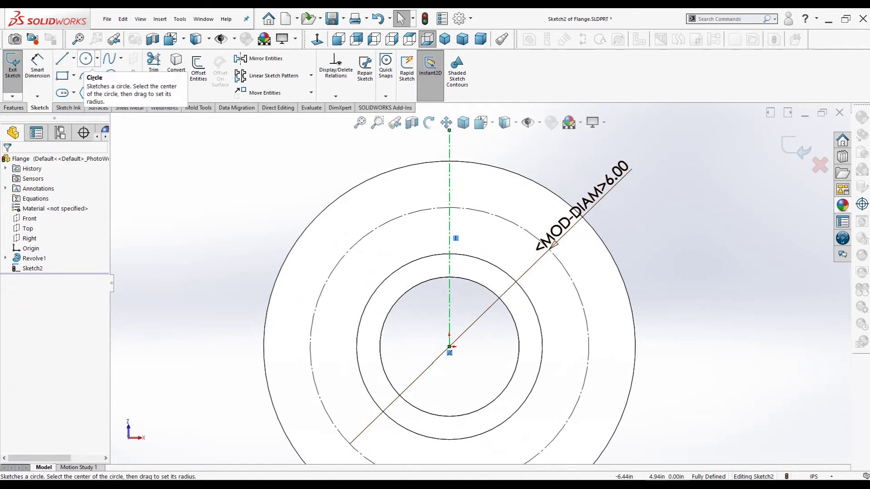
Draw a 1 in diameter circle centered where the vertical construction line crosses the 6 in construction circle.
left_click(86, 58)
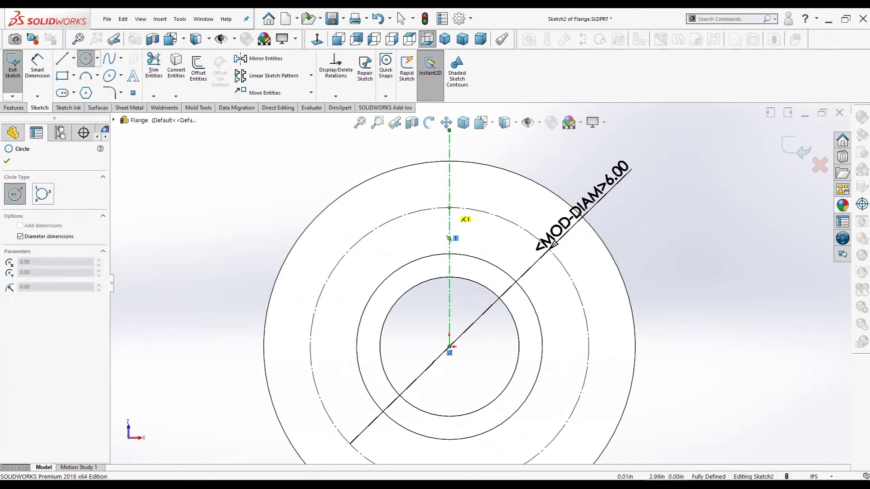
left_click(449, 208)
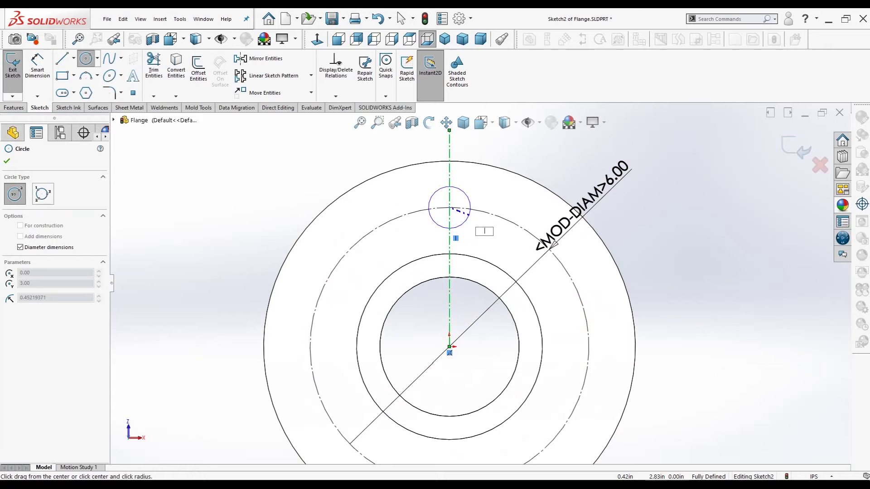
key("Return")
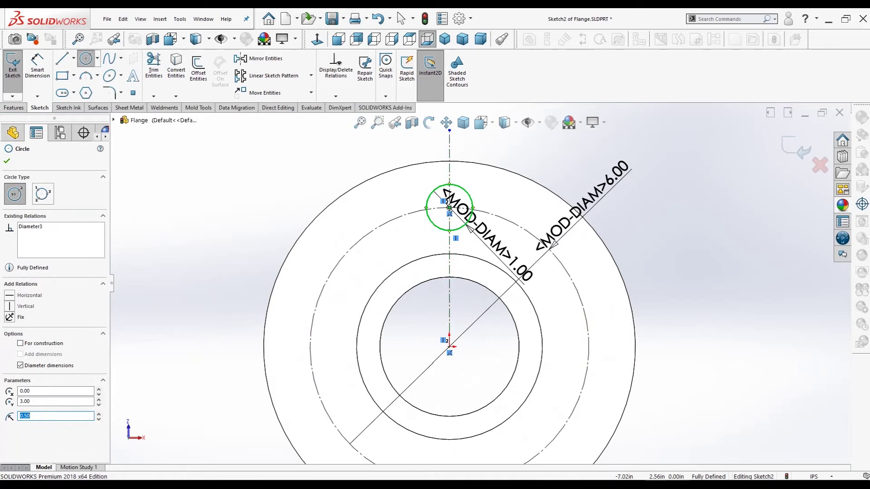
left_click(7, 161)
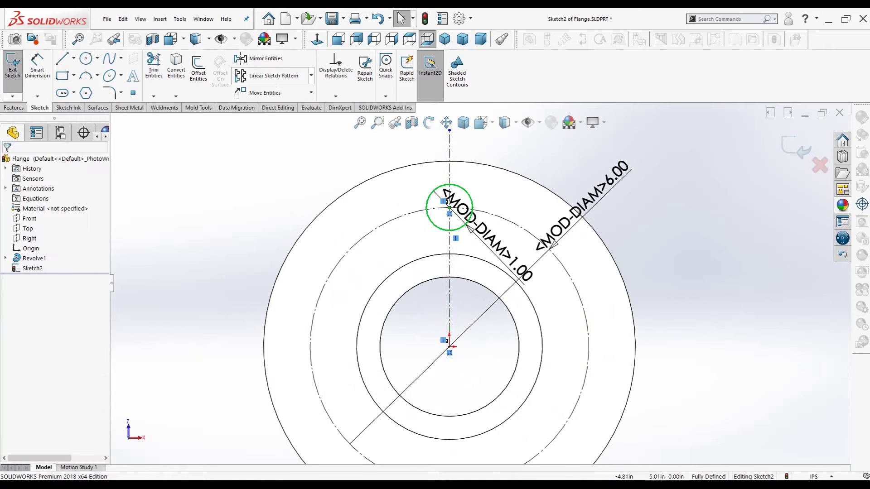
Create a circular sketch pattern of the 1 in circle with 8 equally spaced instances over 360 degrees around the origin.
left_click(311, 75)
left_click(267, 95)
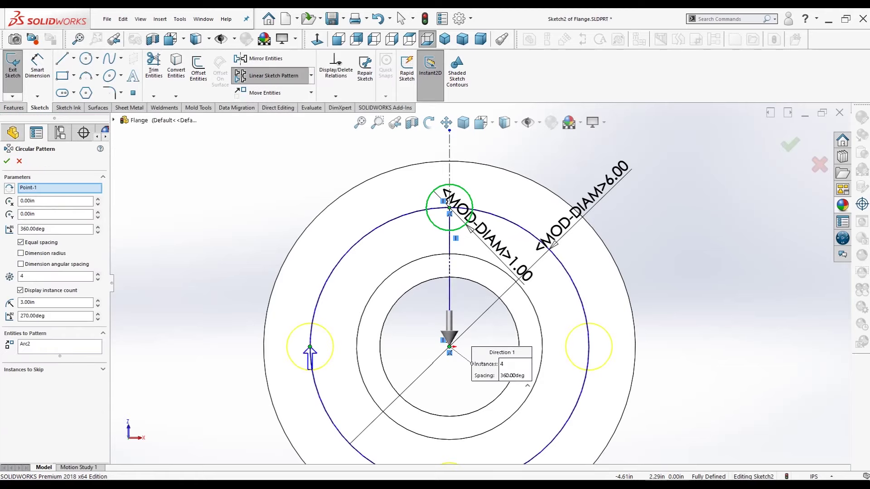
double_click(55, 276)
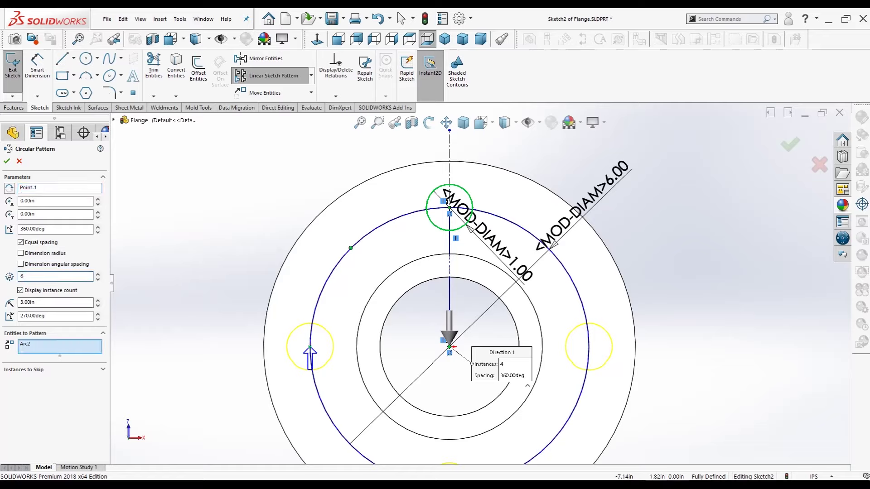
left_click(55, 302)
scroll(254, 375, "up", 2)
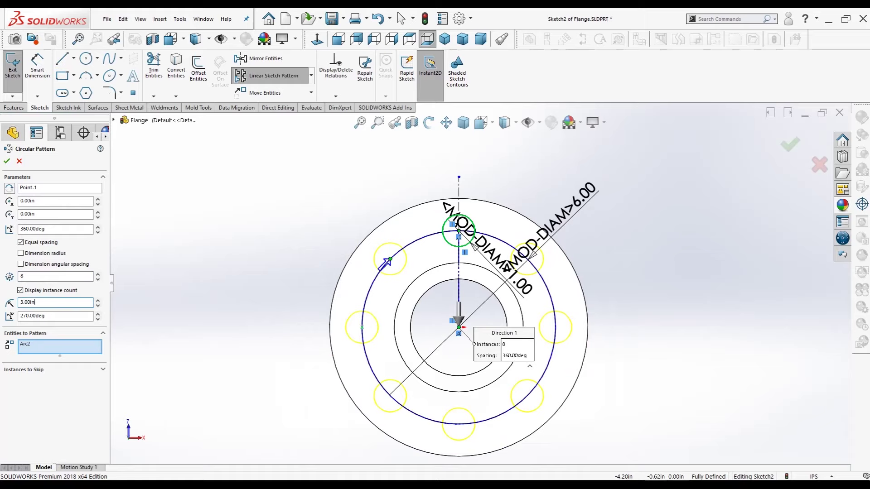
key("Return")
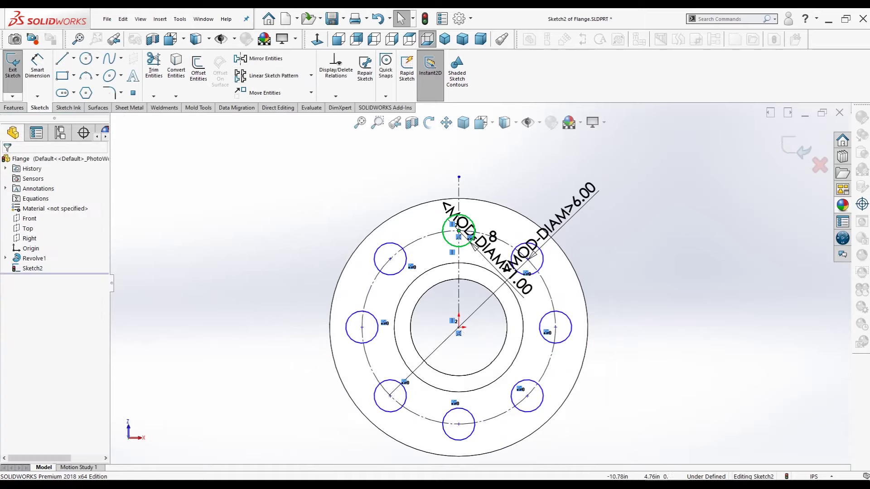
Cut the eight patterned circles through the flange with an Extruded Cut set to Through All.
left_click(13, 108)
left_click(140, 68)
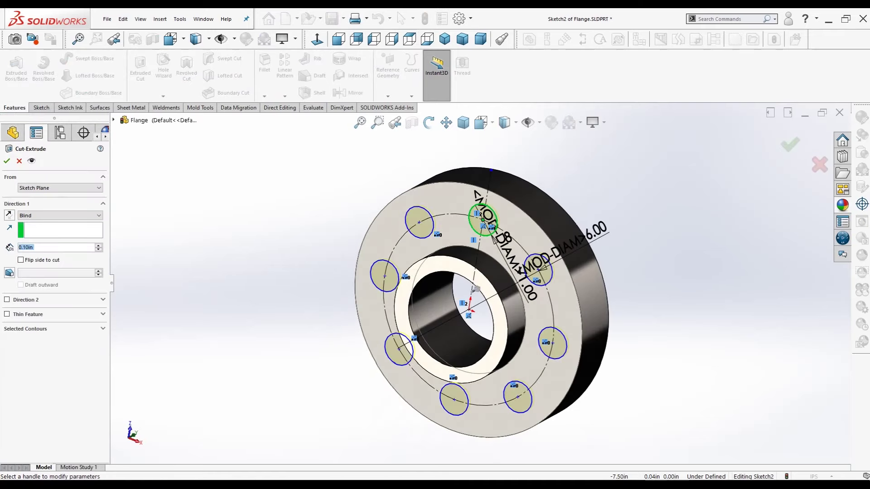
left_click(60, 215)
left_click(36, 228)
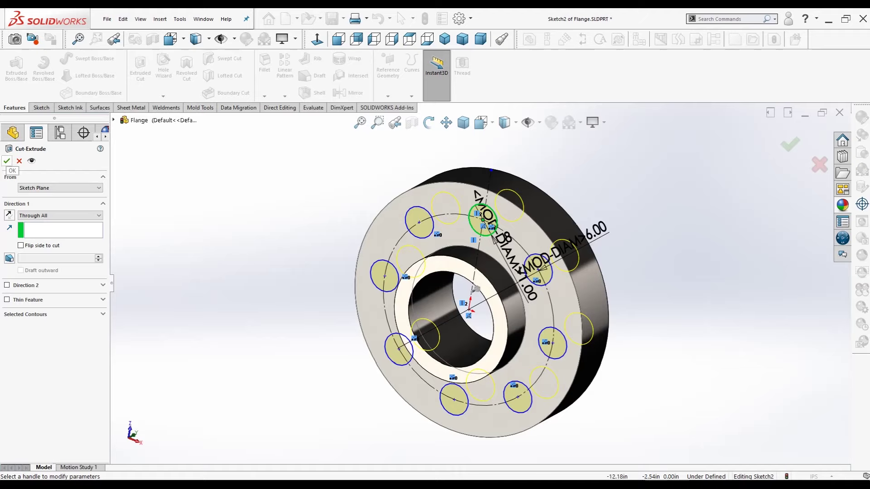
left_click(7, 161)
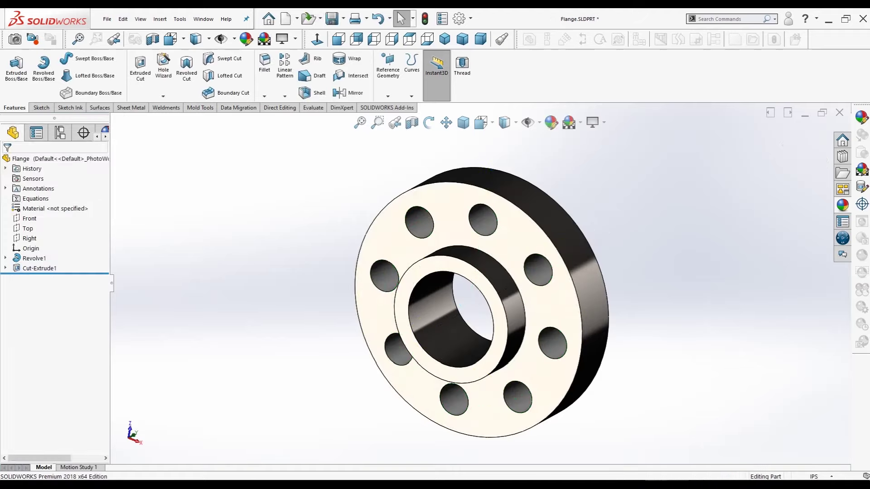
Fillet both outer rim edges, the hub's outer and base edges, and both bore edges with a 0.10 in radius.
middle_click_drag(476, 304, 439, 304)
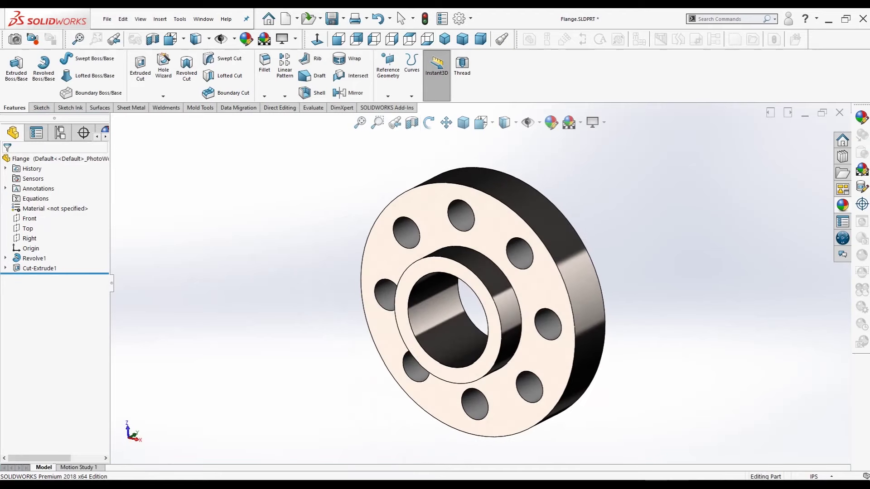
left_click(265, 96)
left_click(272, 108)
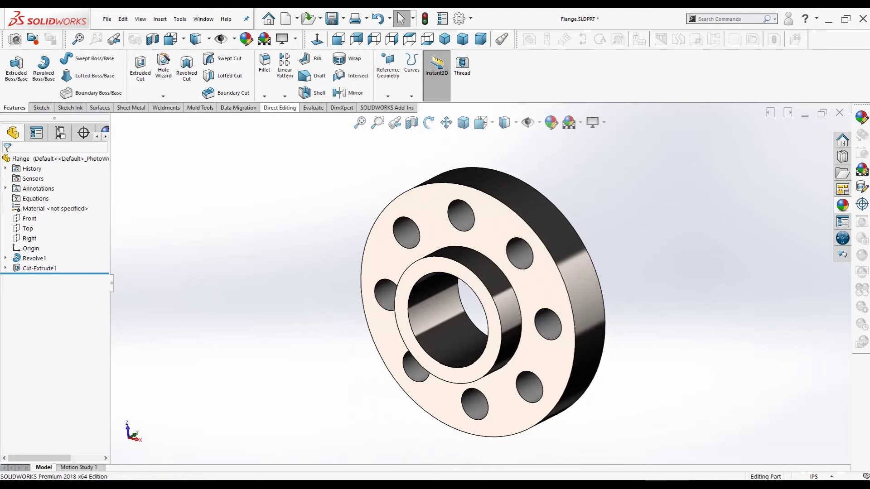
scroll(627, 318, "up", 2)
scroll(628, 318, "down", 2)
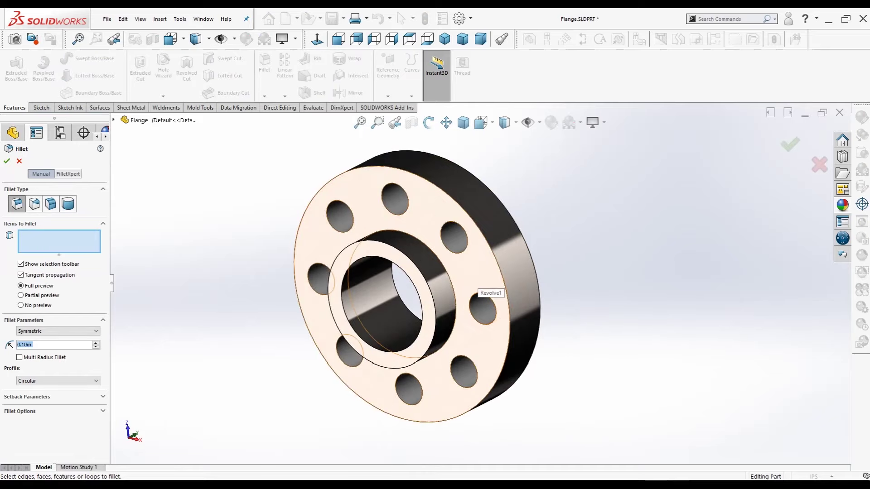
left_click(500, 269)
middle_click_drag(501, 269, 478, 274)
left_click(428, 272)
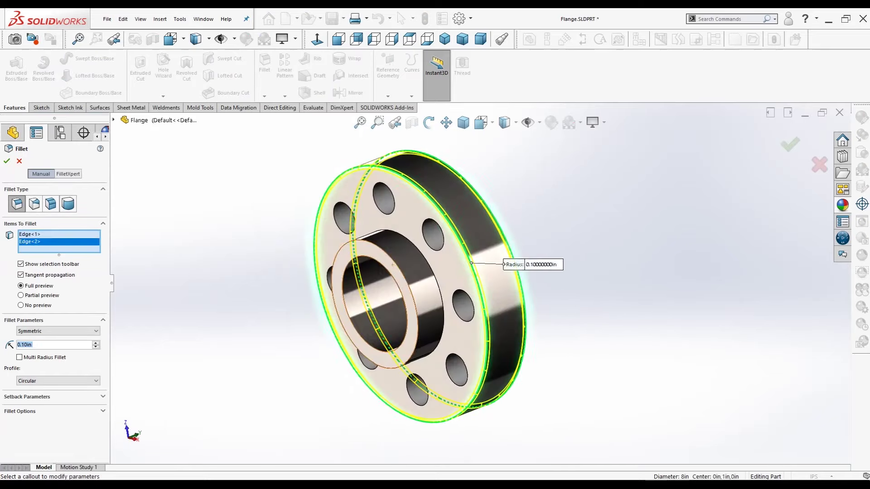
left_click(413, 272)
left_click(392, 274)
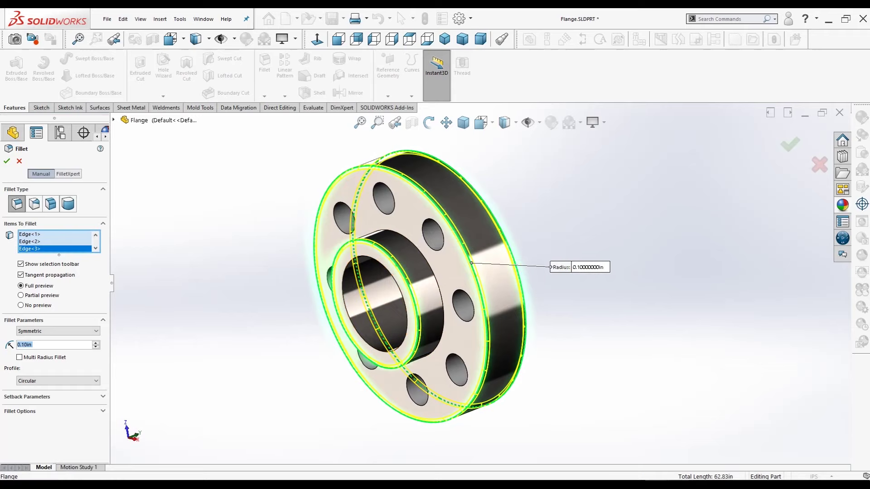
left_click(433, 275)
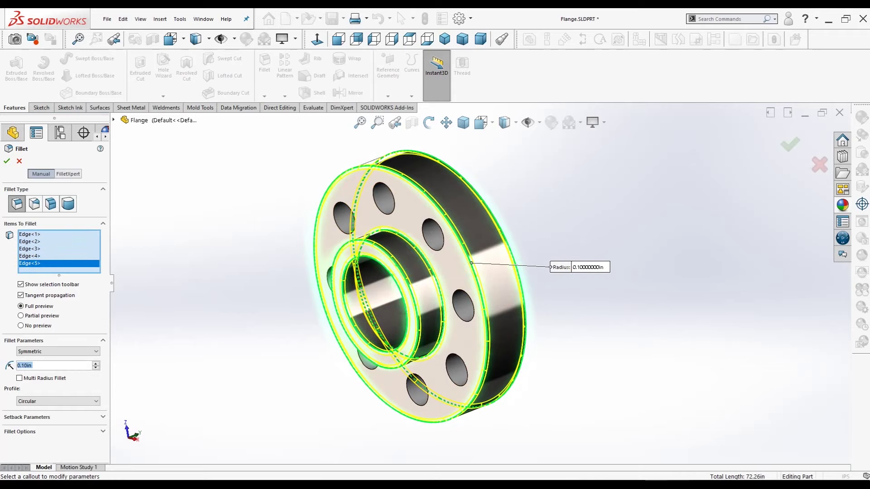
middle_click_drag(433, 276, 493, 281)
left_click(414, 280)
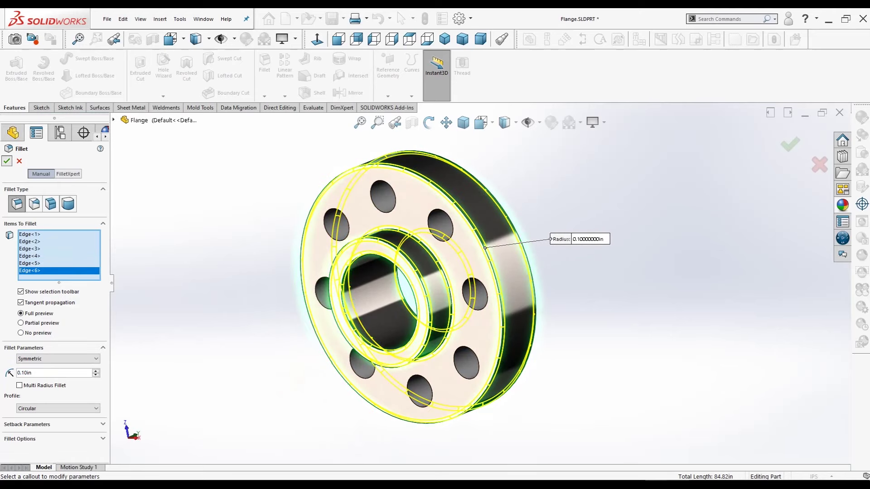
left_click(7, 161)
Examine the filleted flange in isometric, front and rotated views, checking the hub, bolt holes and rounded edges.
middle_click_drag(435, 281, 458, 281)
key("Escape")
scroll(459, 280, "up", 2)
scroll(650, 322, "down", 2)
middle_click_drag(650, 322, 689, 321)
left_click(445, 39)
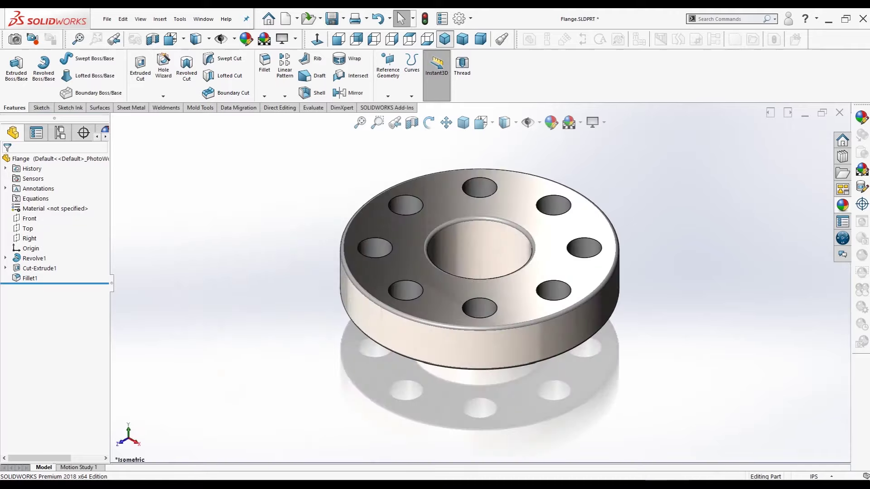
key("ctrl+1")
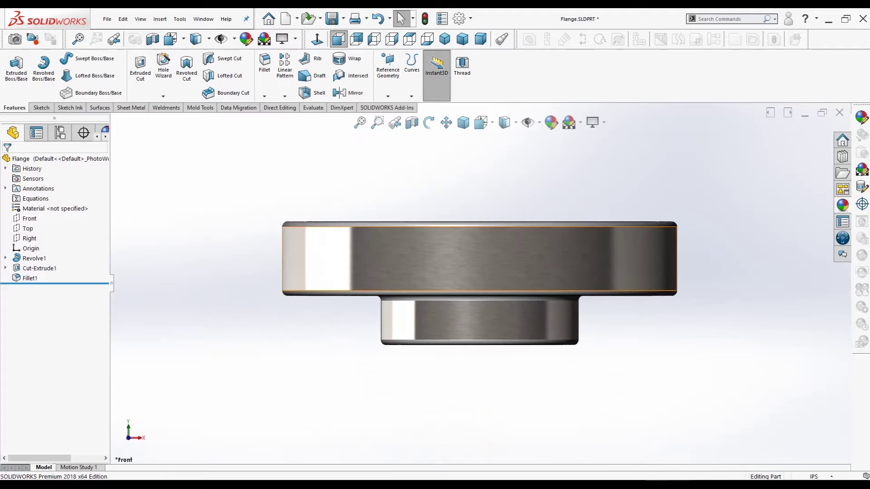
middle_click_drag(602, 272, 584, 186)
scroll(469, 272, "up", 3)
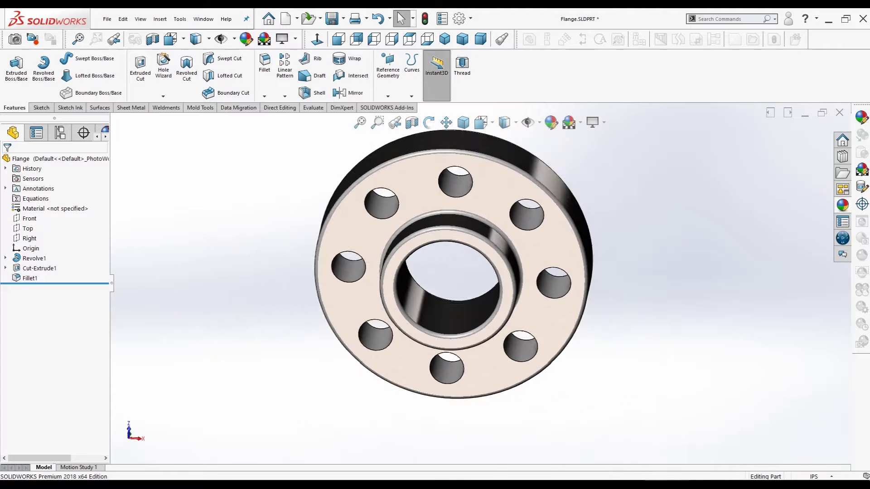
middle_click_drag(469, 272, 429, 261)
middle_click_drag(428, 261, 433, 256)
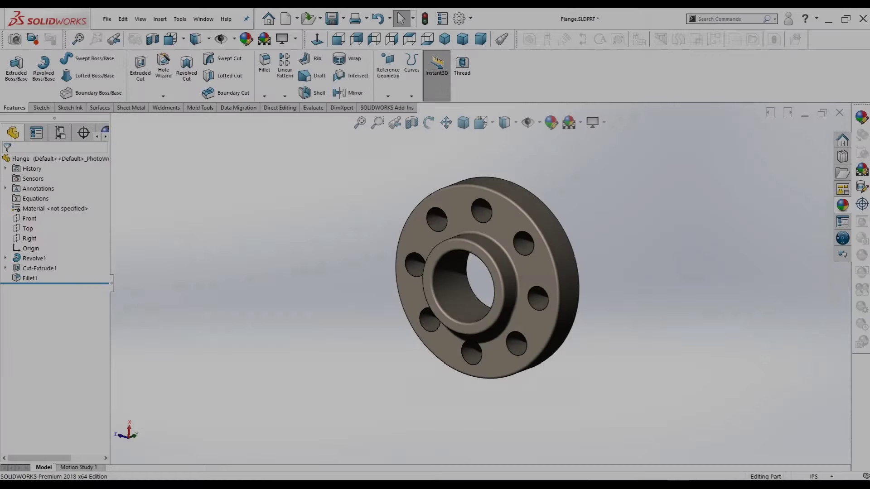
scroll(793, 177, "down", 3)
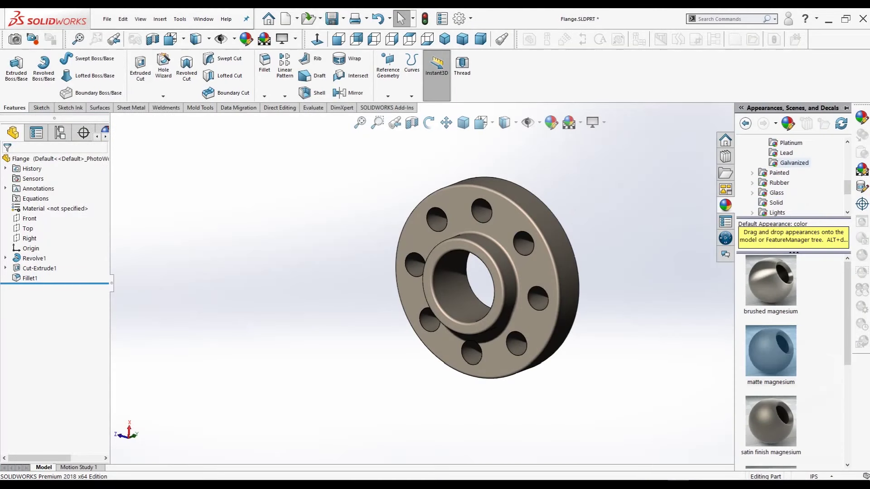
Compare the plain and shiny galvanized appearances on the flange and keep shiny galvanized.
left_click(793, 163)
double_click(771, 351)
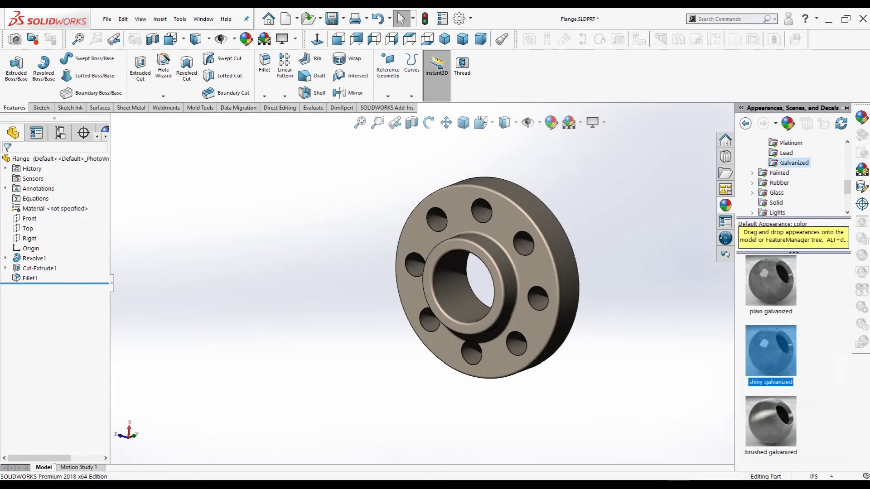
double_click(771, 280)
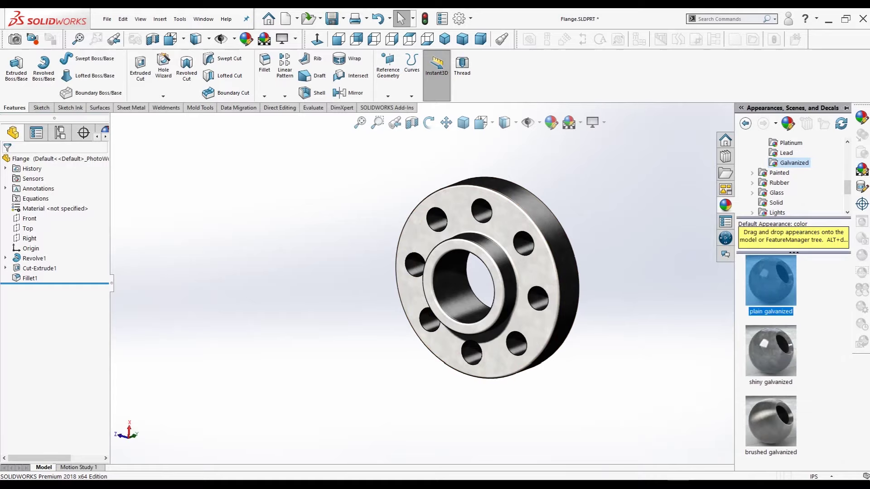
mouse_move(607, 308)
middle_mouse_down()
mouse_move(544, 309)
mouse_move(594, 309)
middle_mouse_up()
double_click(770, 352)
scroll(630, 336, "down", 2)
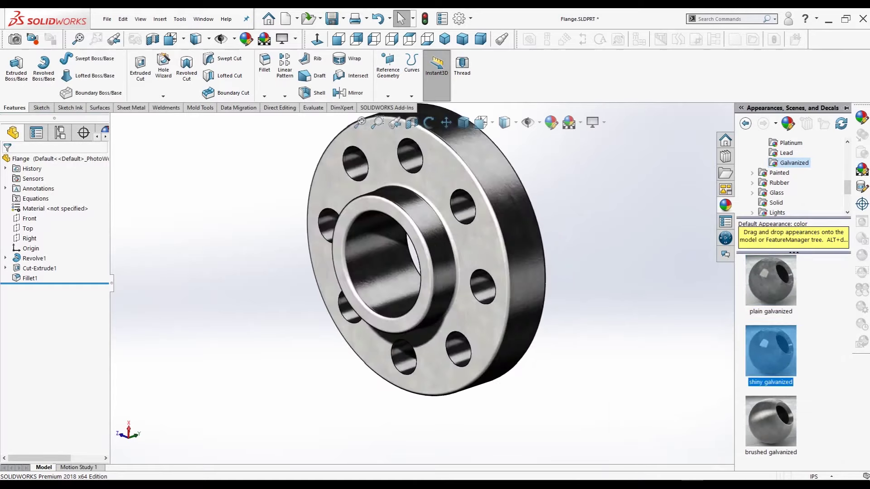
scroll(630, 335, "up", 2)
left_click(630, 335)
Examine the galvanized finish on the flange's hub side and outer rim from different angles.
scroll(339, 143, "down", 1)
scroll(338, 143, "up", 1)
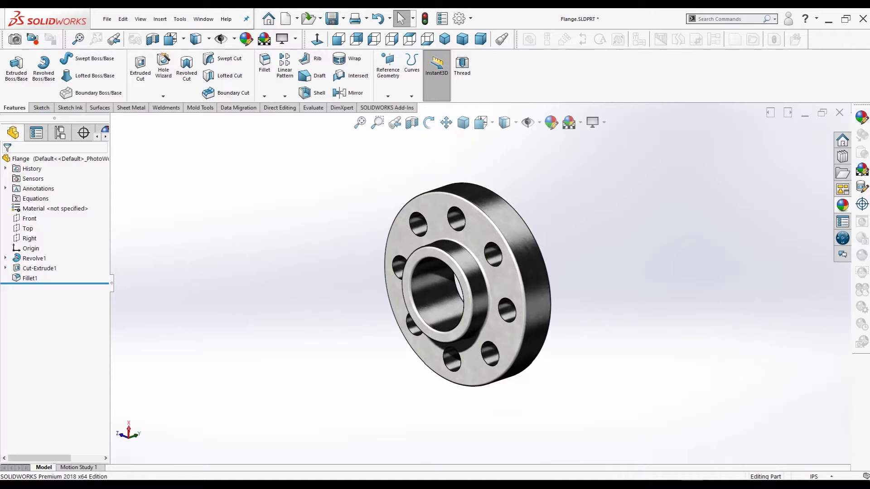
scroll(396, 366, "down", 1)
scroll(391, 130, "down", 1)
middle_click_drag(435, 299, 567, 300)
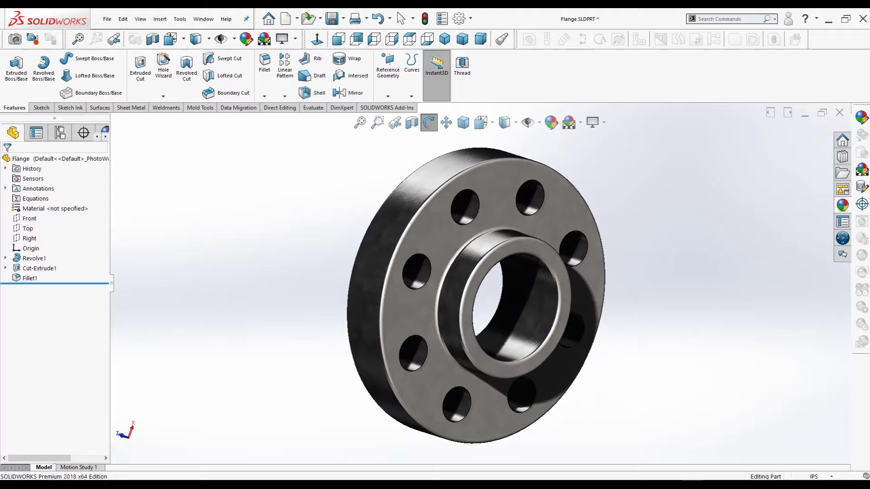
key("Escape")
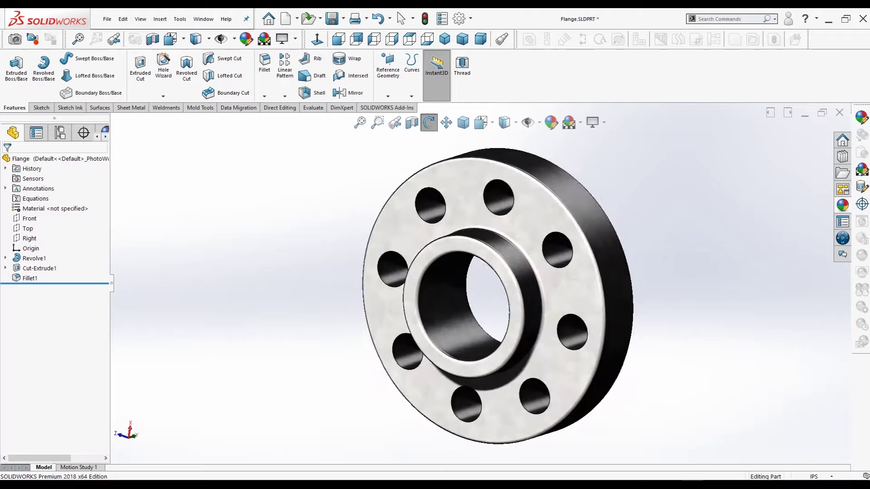